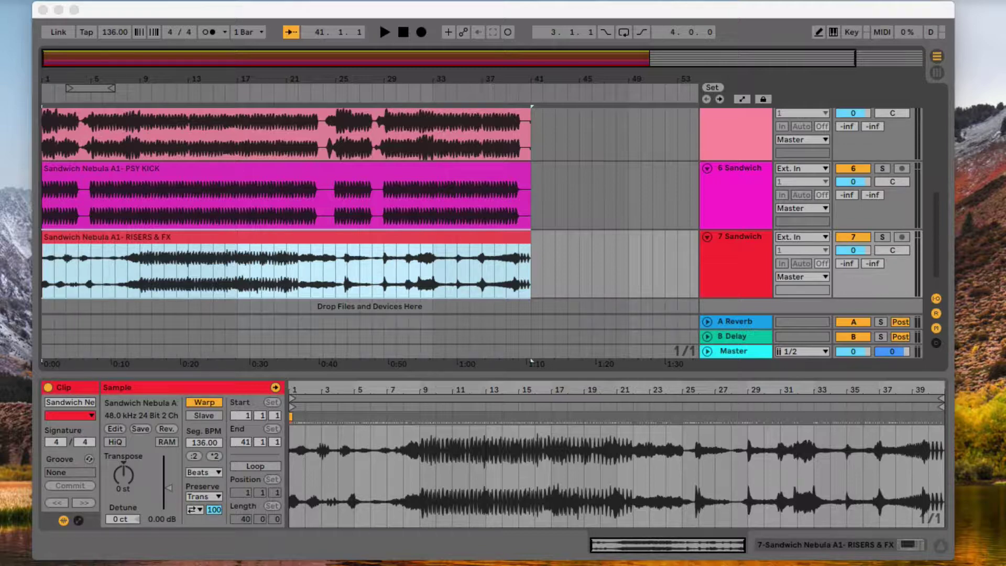
- Time-select the whole ARP CHORDS clip on track 1, from bar 41 back to bar 1
scroll(445, 208, "up", 5)
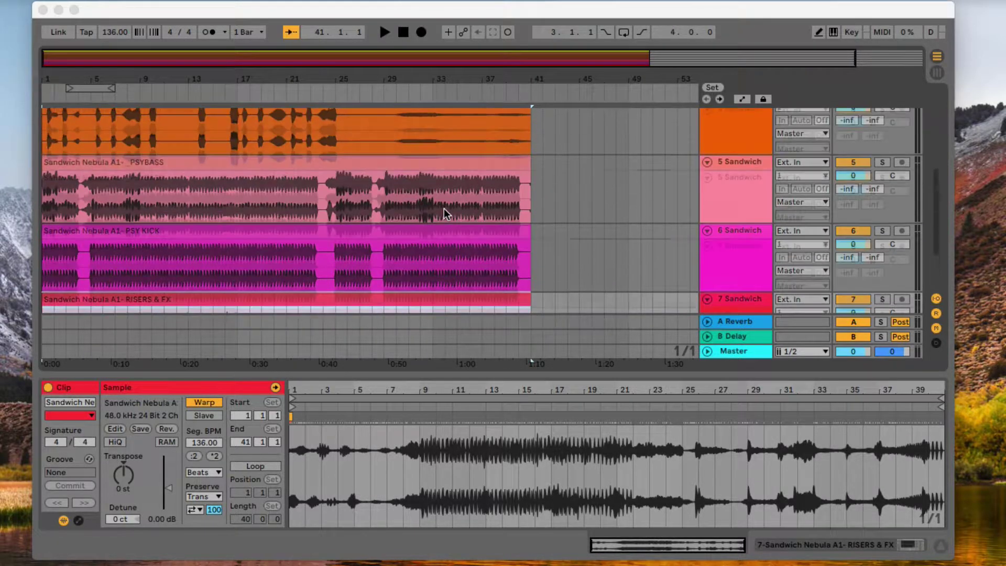
scroll(439, 212, "up", 5)
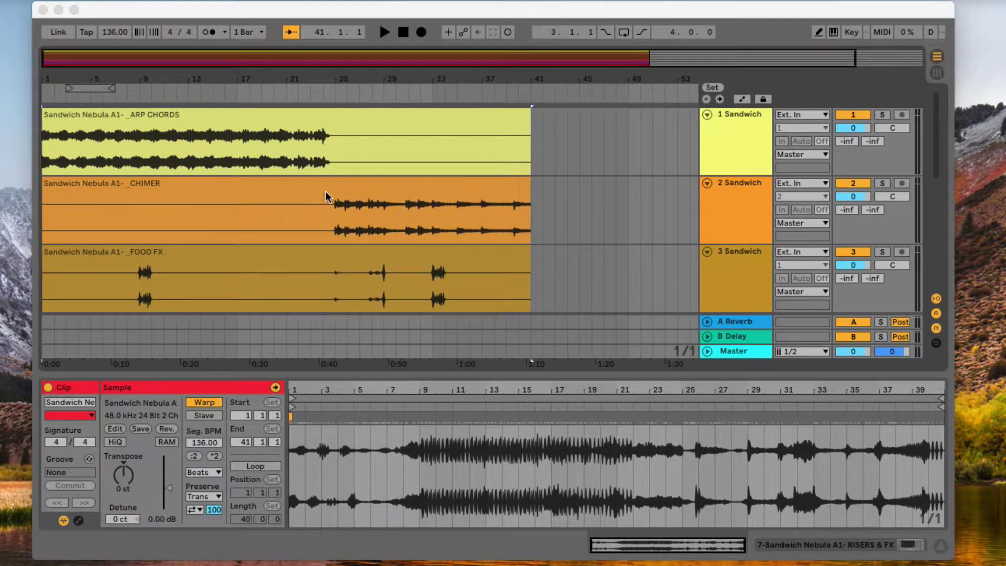
scroll(324, 191, "down", 3)
scroll(323, 190, "up", 3)
left_click(532, 153)
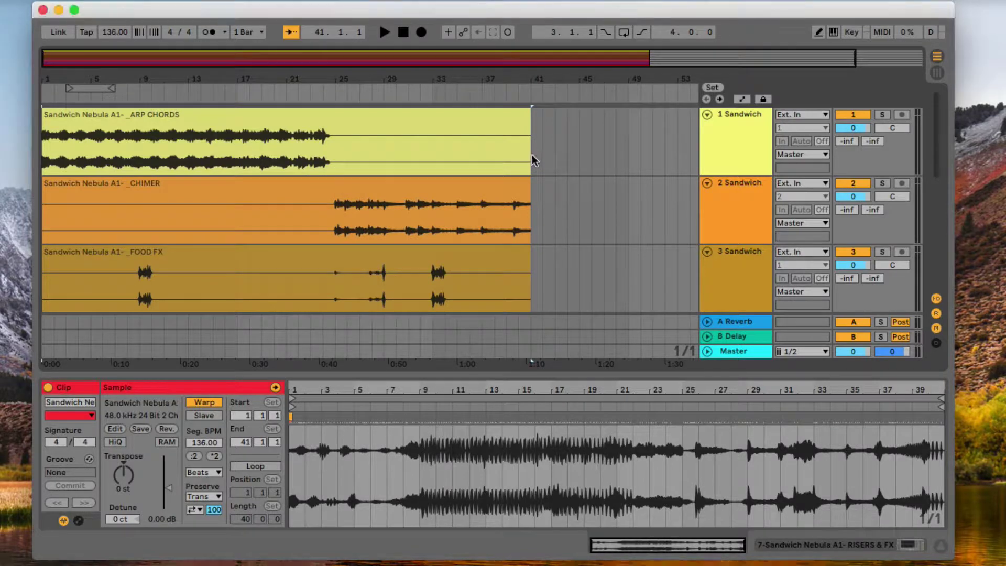
left_click(531, 155)
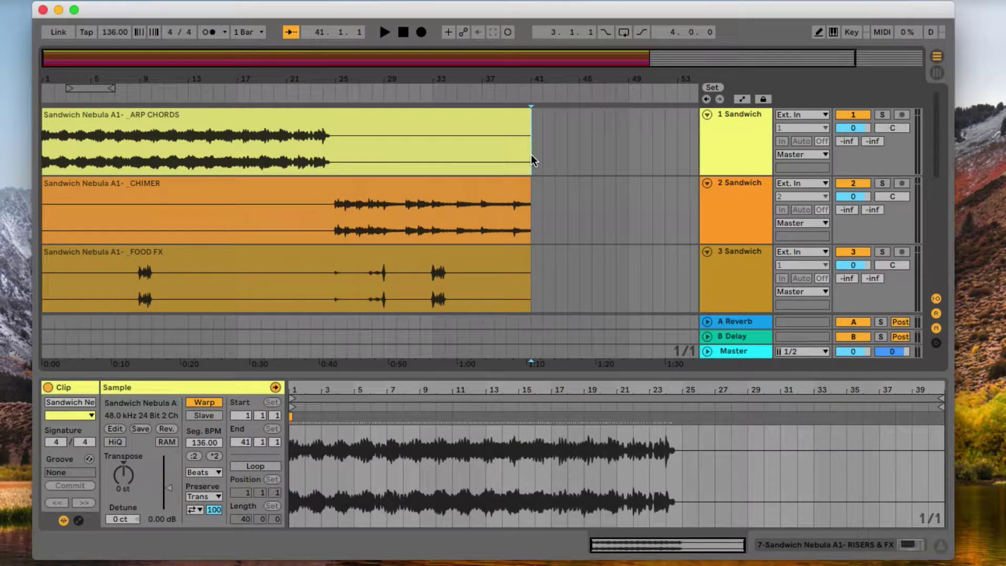
left_click_drag(531, 155, 42, 152)
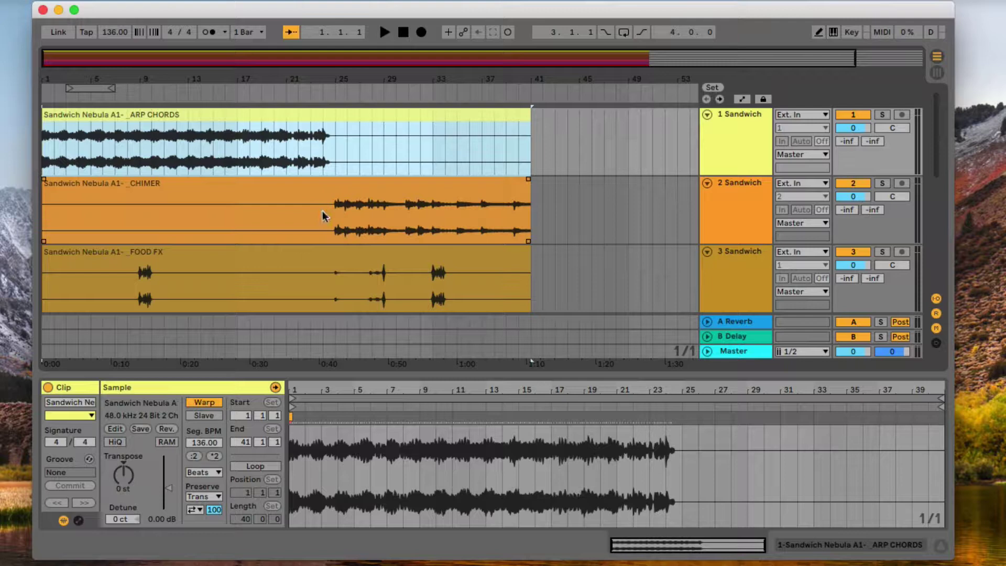
left_click_drag(627, 149, 42, 147)
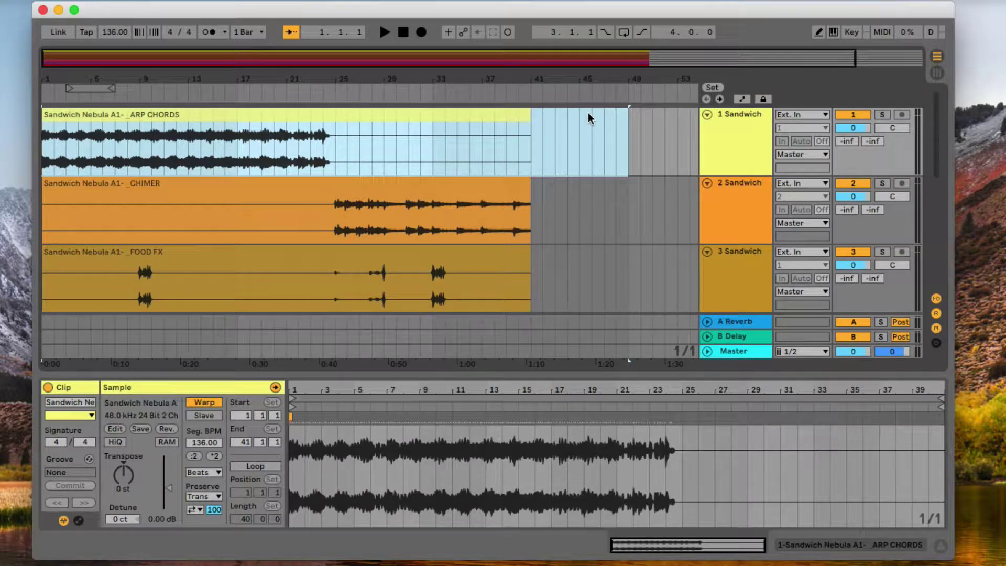
left_click(531, 152)
left_click_drag(531, 151, 42, 122)
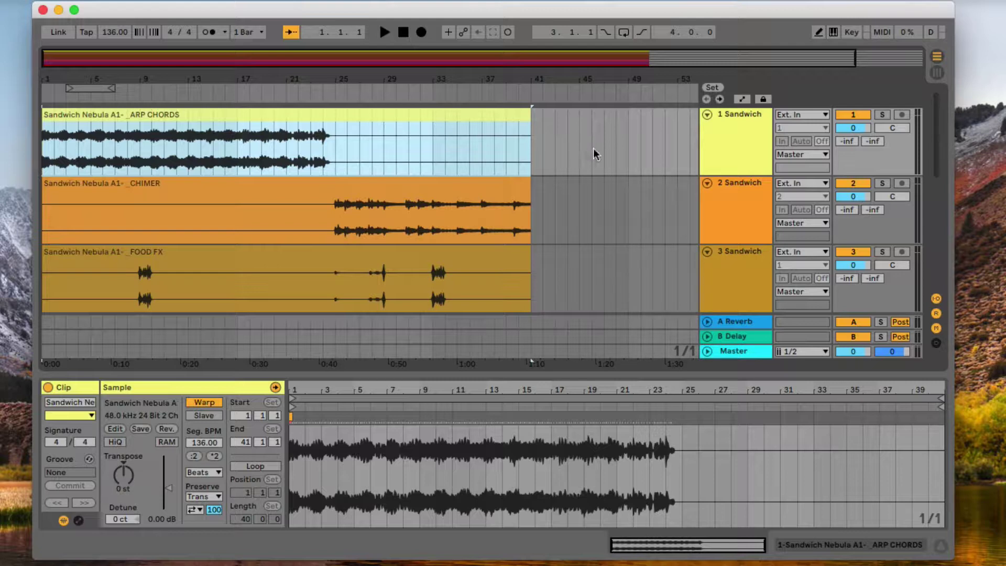
left_click_drag(478, 146, 432, 208)
- Select track 1 and add FOOD FX and GLITCHY GRINDS, skipping CHIMER
left_click(750, 134)
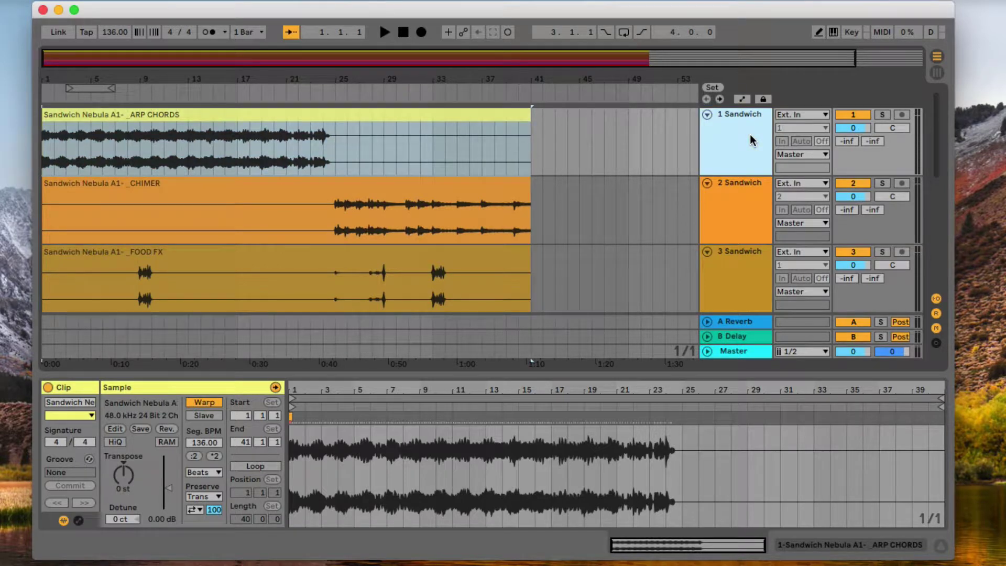
key("super+z")
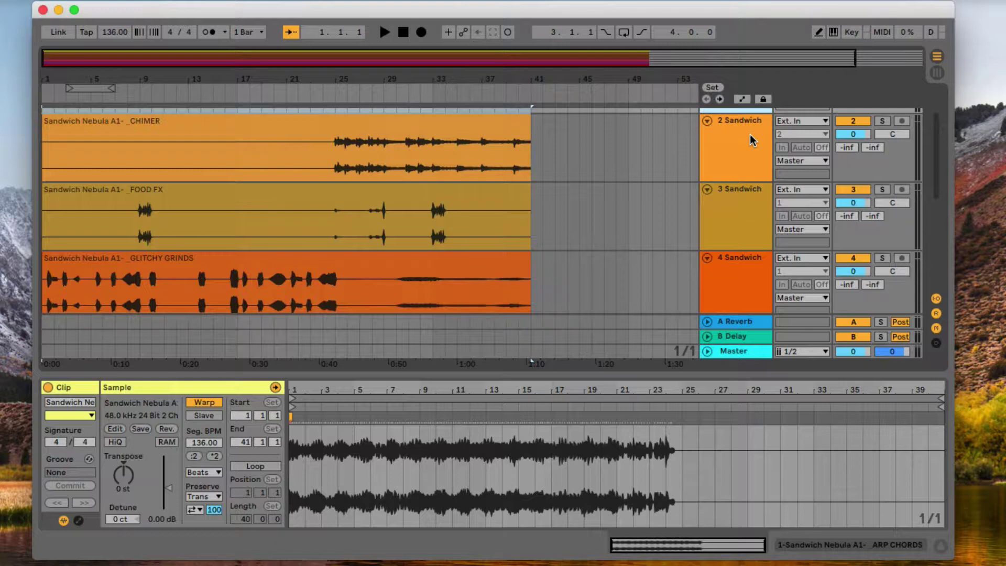
key("super+shift+z")
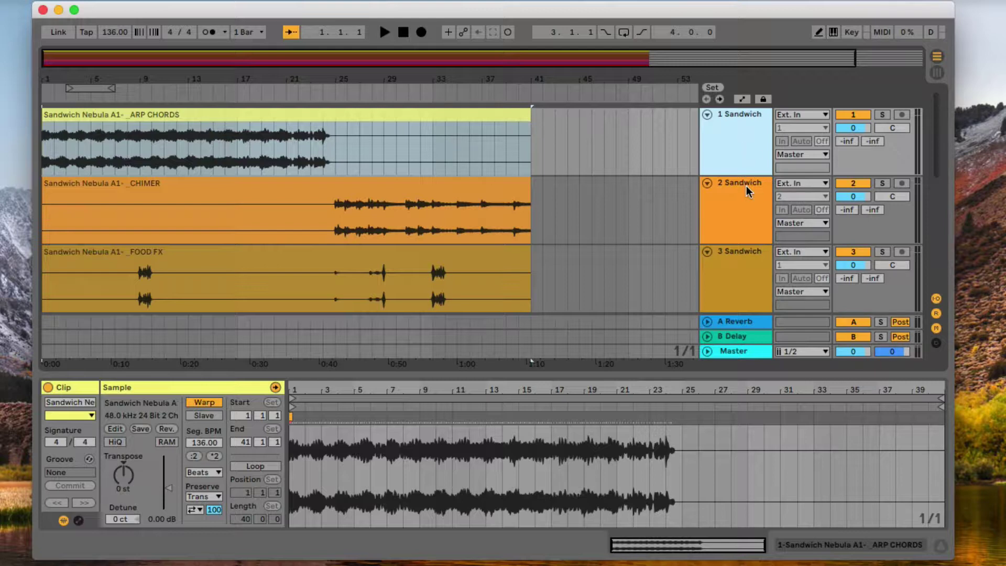
left_click(737, 263)
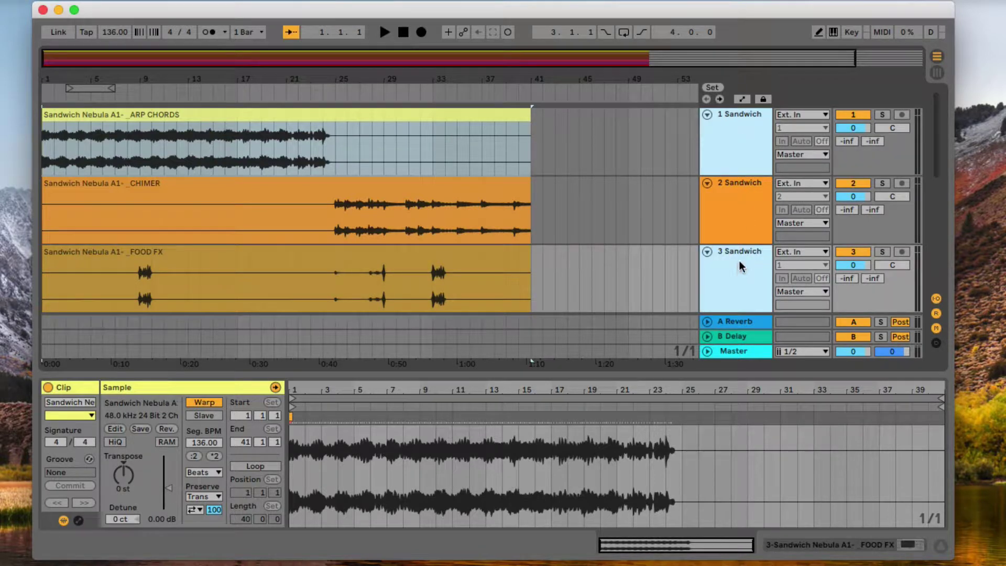
scroll(739, 260, "down", 3)
left_click(739, 268, "shift")
- Add PSYBASS, PSY KICK and RISERS & FX to the selection, then open the File menu
scroll(738, 269, "down", 3)
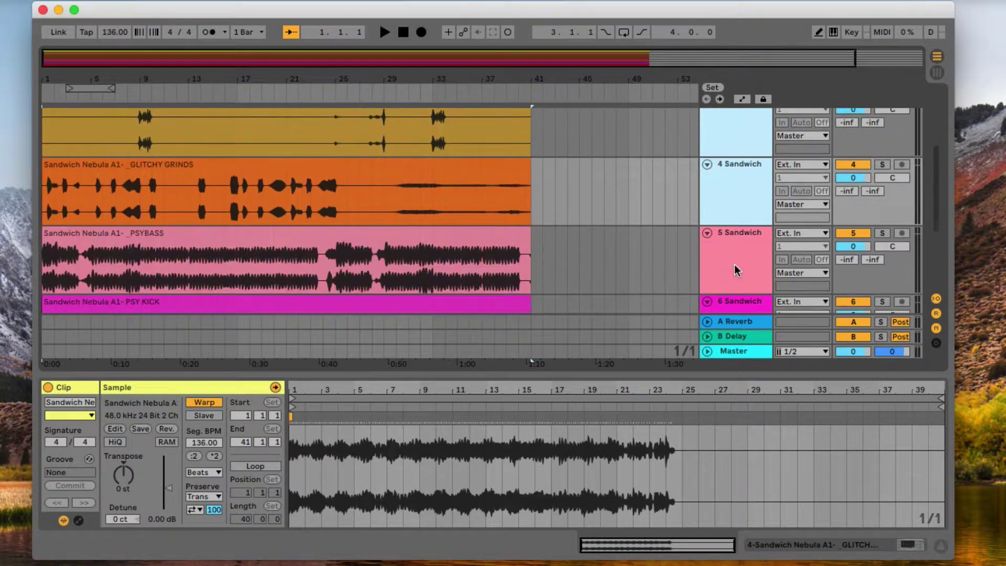
left_click(737, 270, "shift")
scroll(737, 252, "down", 3)
left_click(737, 190, "shift")
left_click(736, 247, "shift")
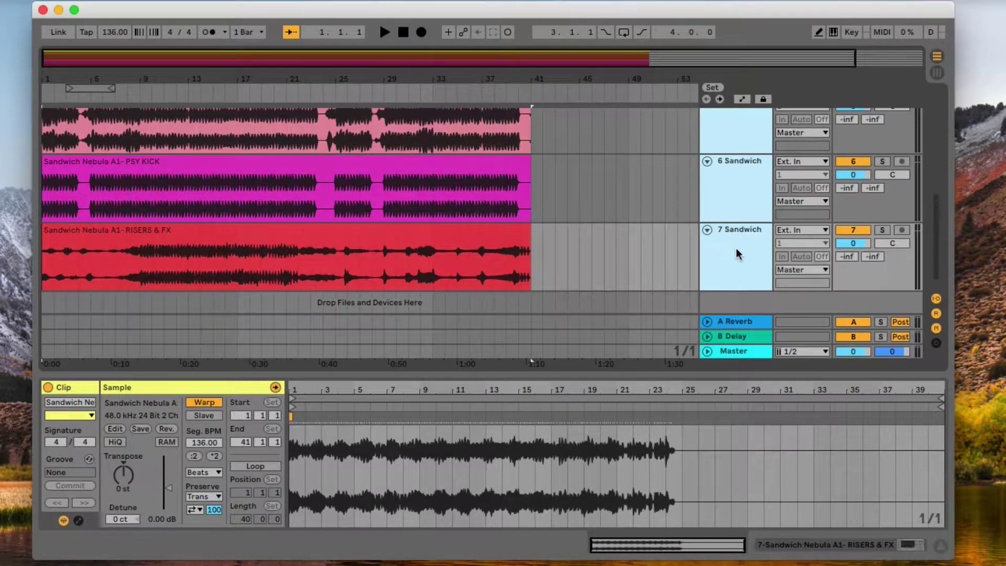
scroll(736, 252, "up", 6)
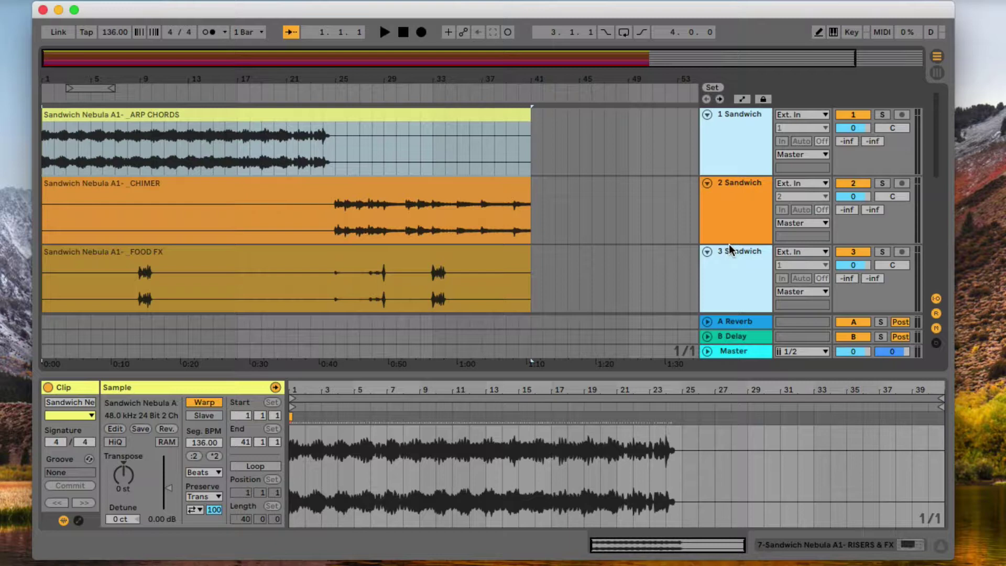
left_click(78, 0)
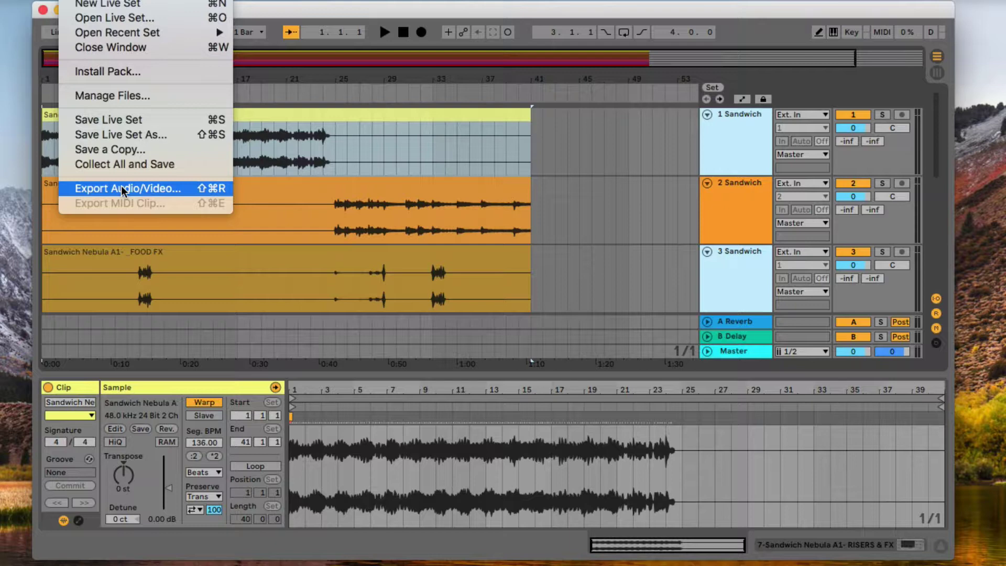
- Export audio with Rendered Track kept on Selected Tracks Only as 48000 Hz, 24-bit WAV
left_click(122, 188)
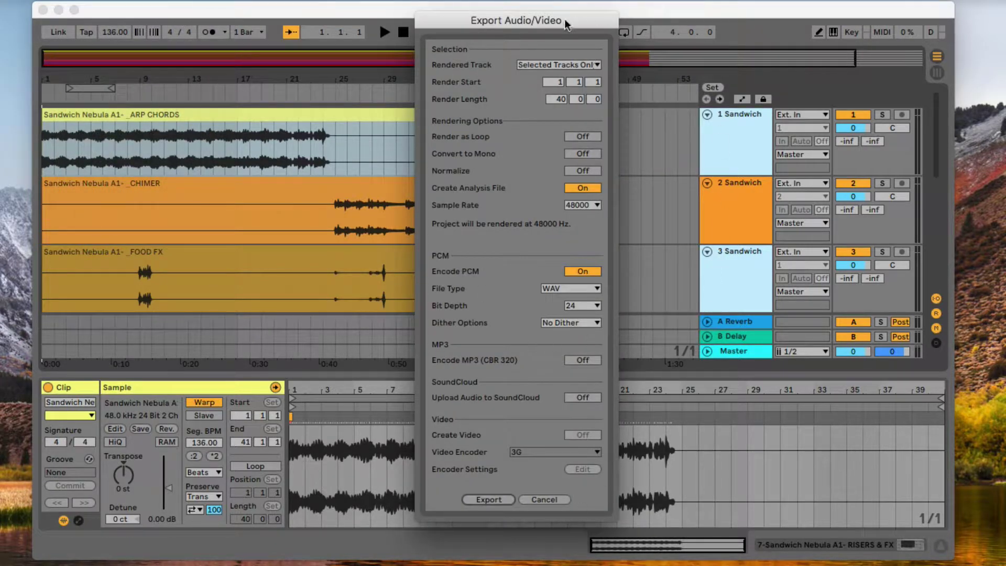
left_click_drag(567, 23, 566, 25)
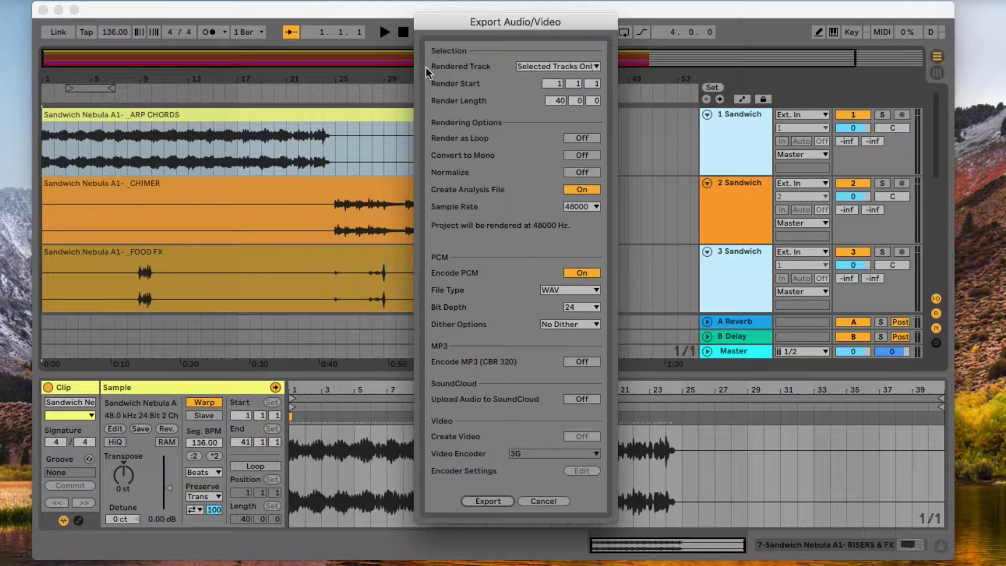
left_click(589, 67)
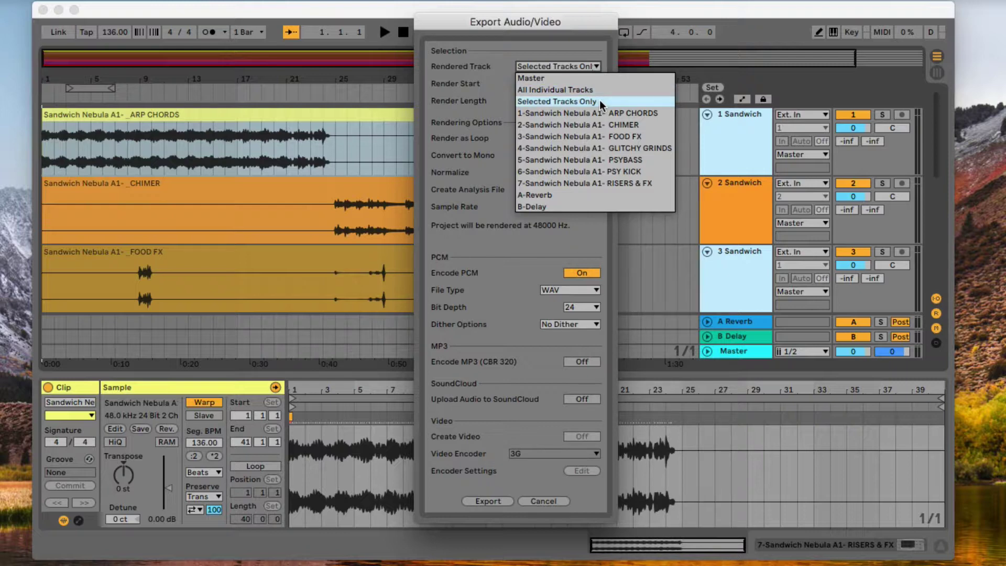
left_click(600, 103)
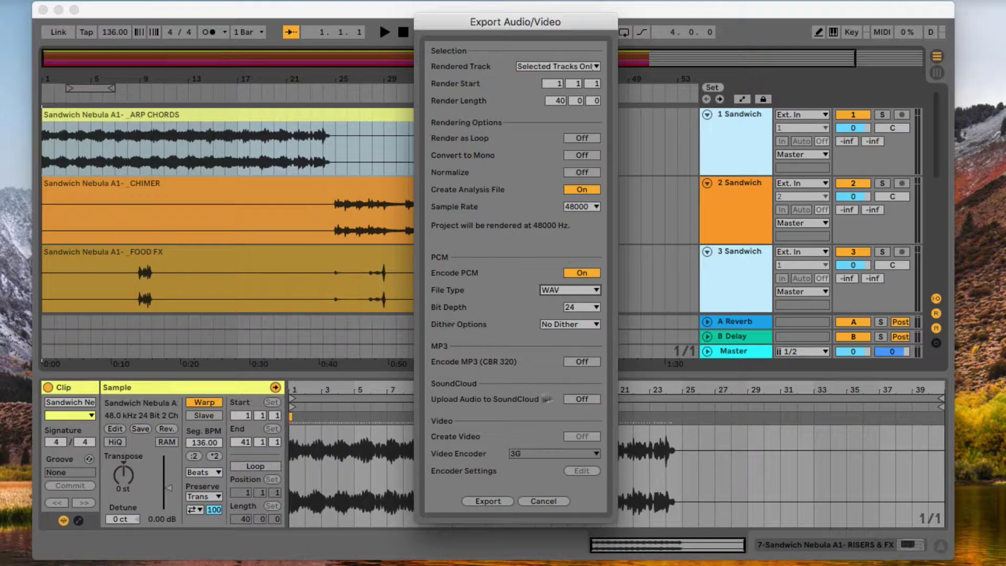
left_click(487, 501)
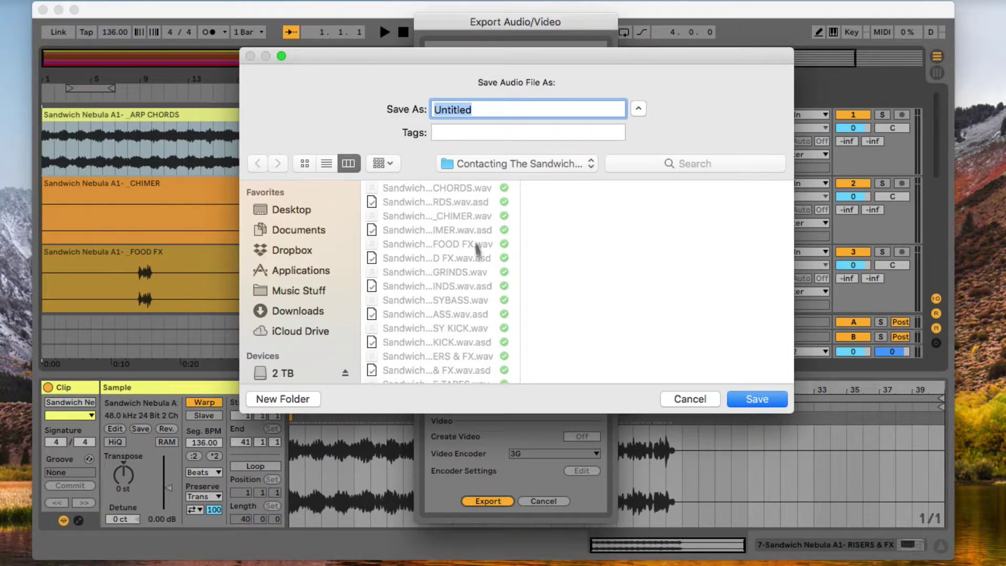
- Create a 'REMIXED STEMS - AARON' folder and save the stems there with the AARON prefix
left_click(301, 404)
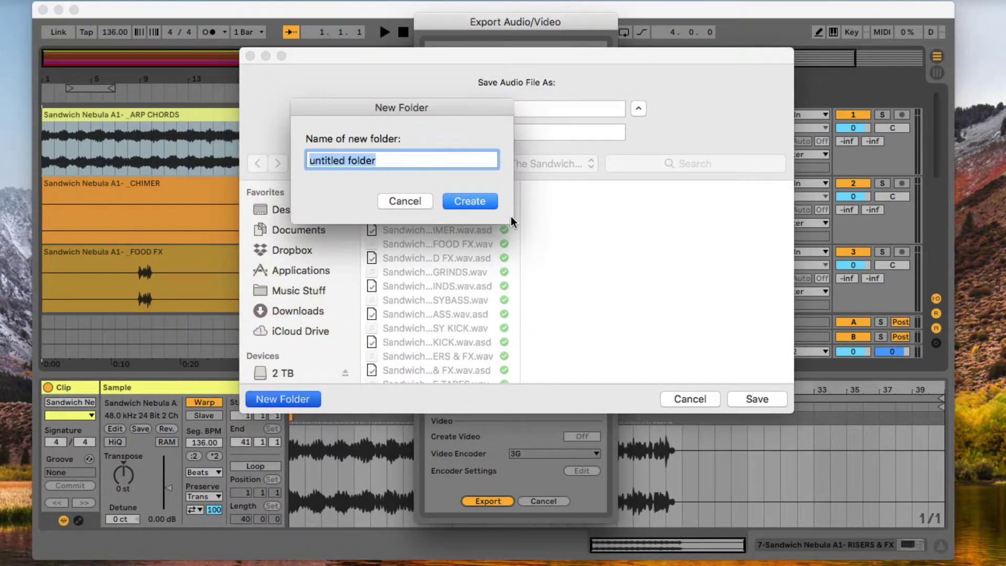
type("REMIXED ")
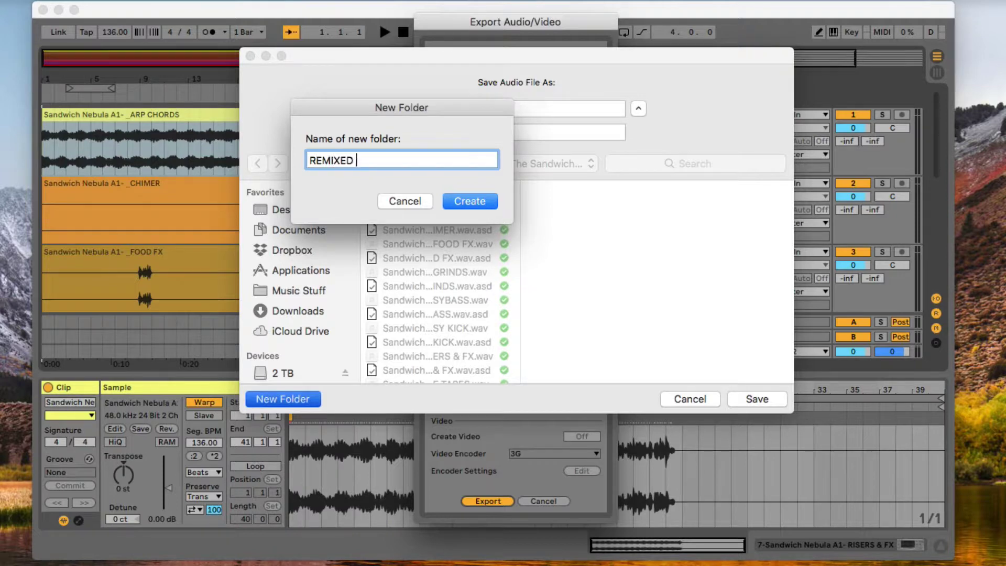
type("STEMS - AARON")
key("Return")
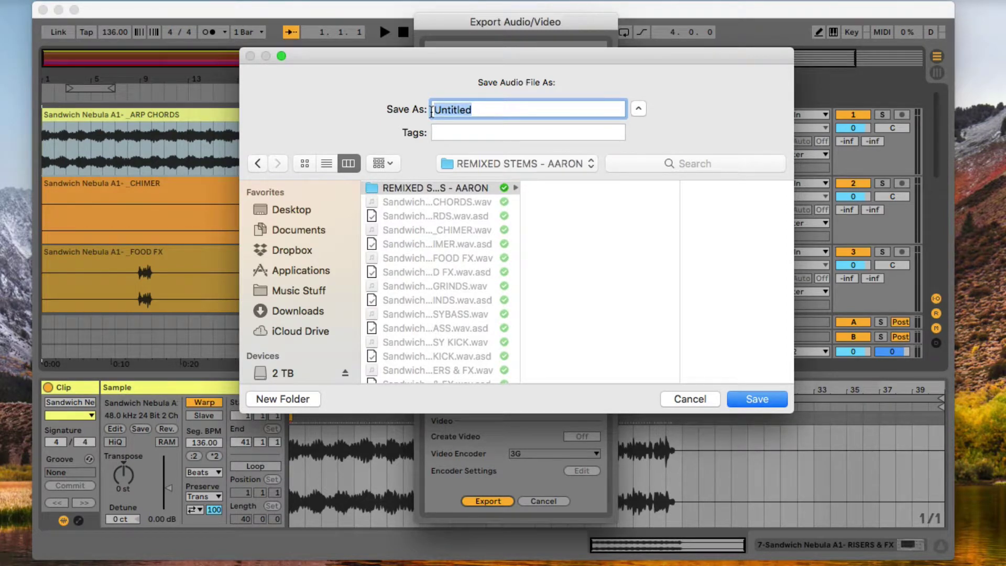
type("AARON-")
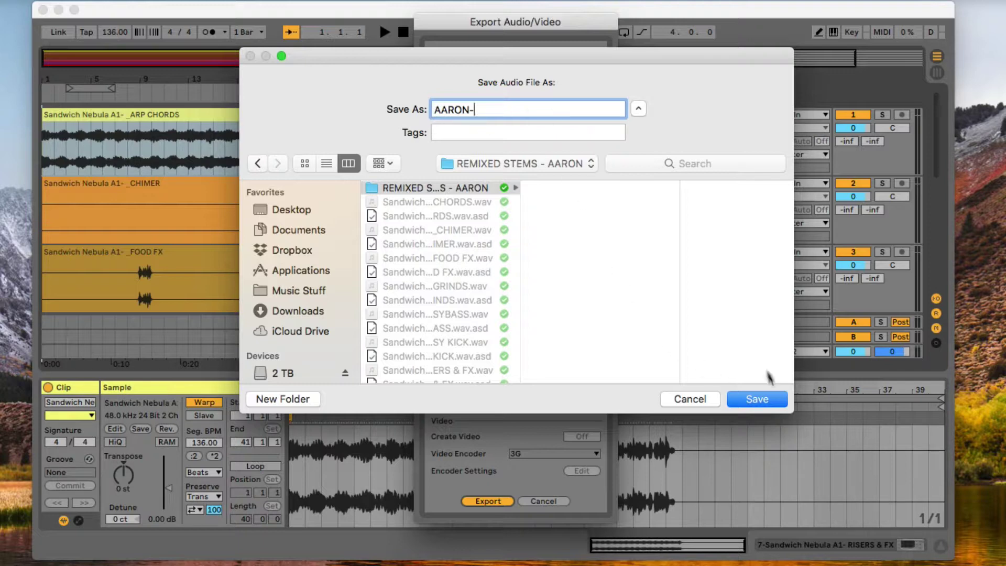
left_click(757, 399)
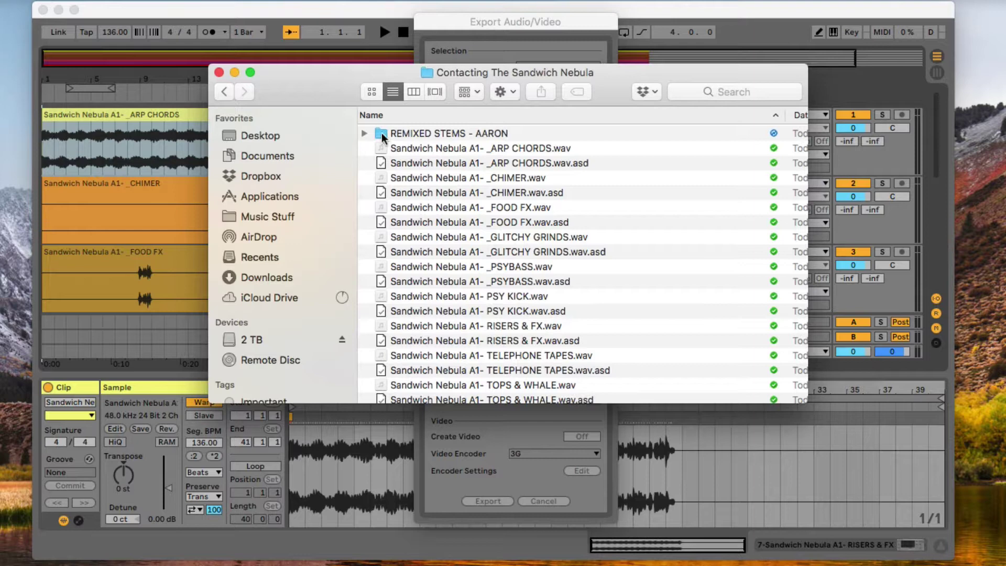
- Open REMIXED STEMS - AARON in Finder and check the six 20.3 MB WAV stems
left_click(383, 134)
double_click(384, 134)
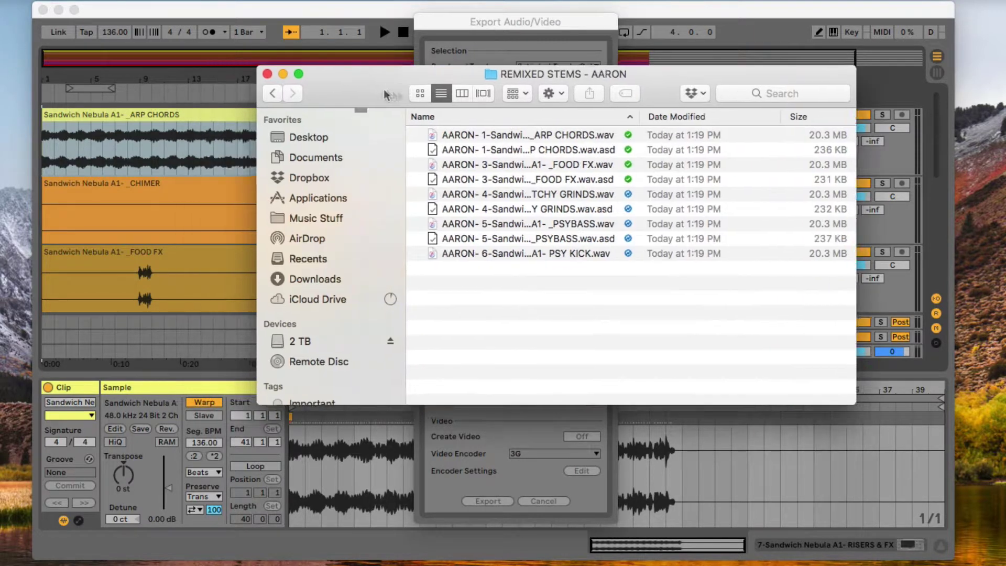
left_click_drag(325, 86, 600, 100)
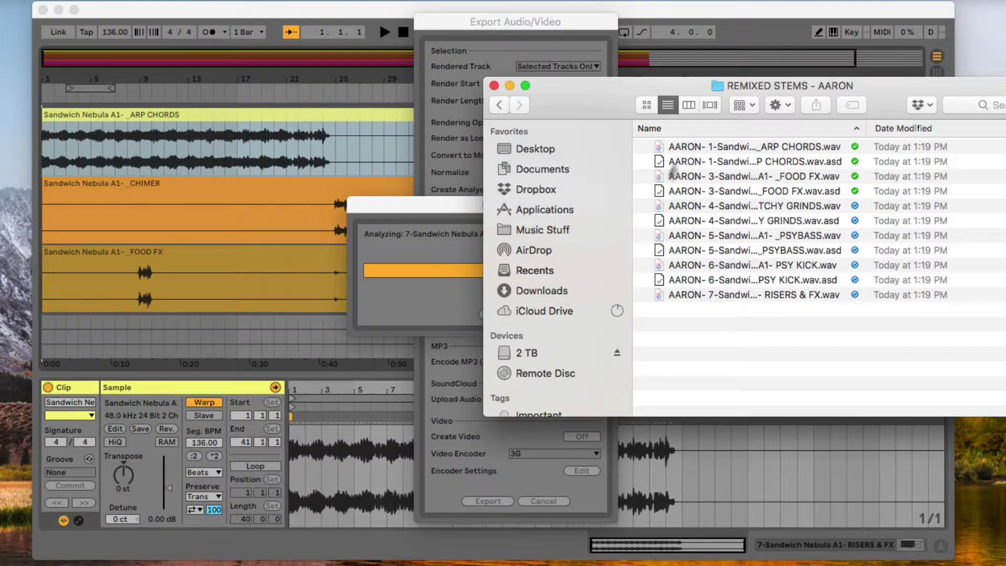
left_click_drag(605, 96, 352, 101)
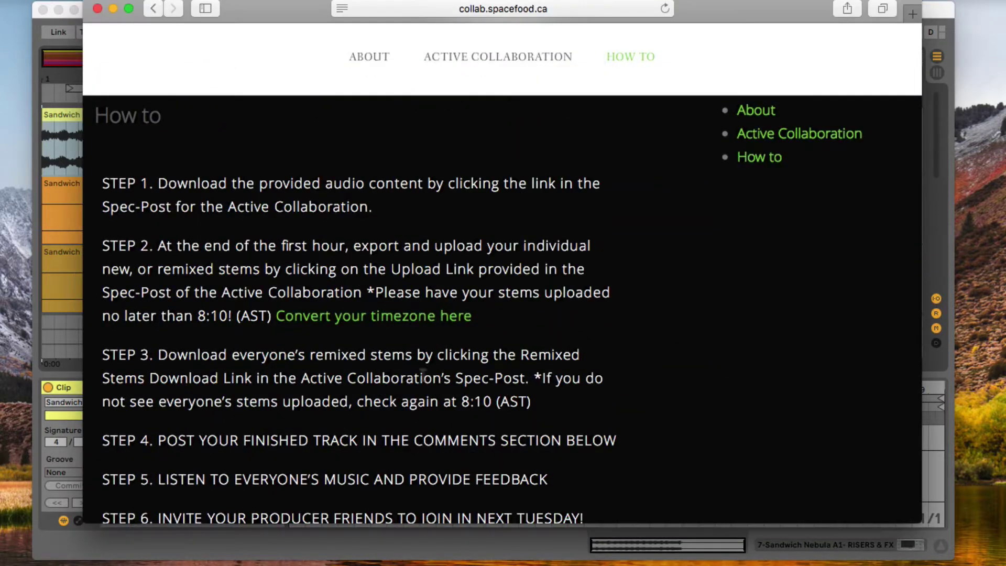
- Open the Active Collaboration post, read its upload instructions, and follow the stems upload link
scroll(381, 149, "up", 3)
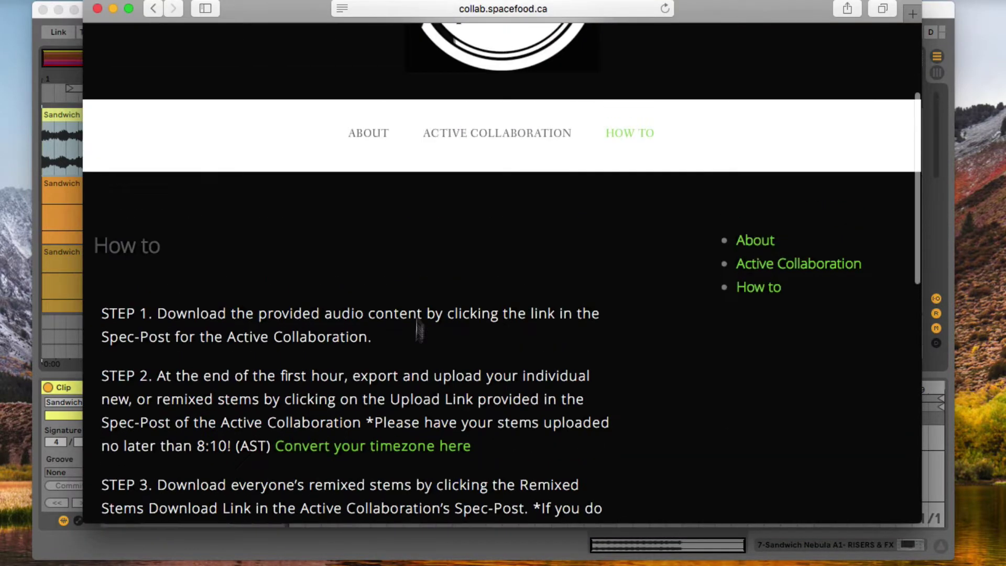
left_click(467, 134)
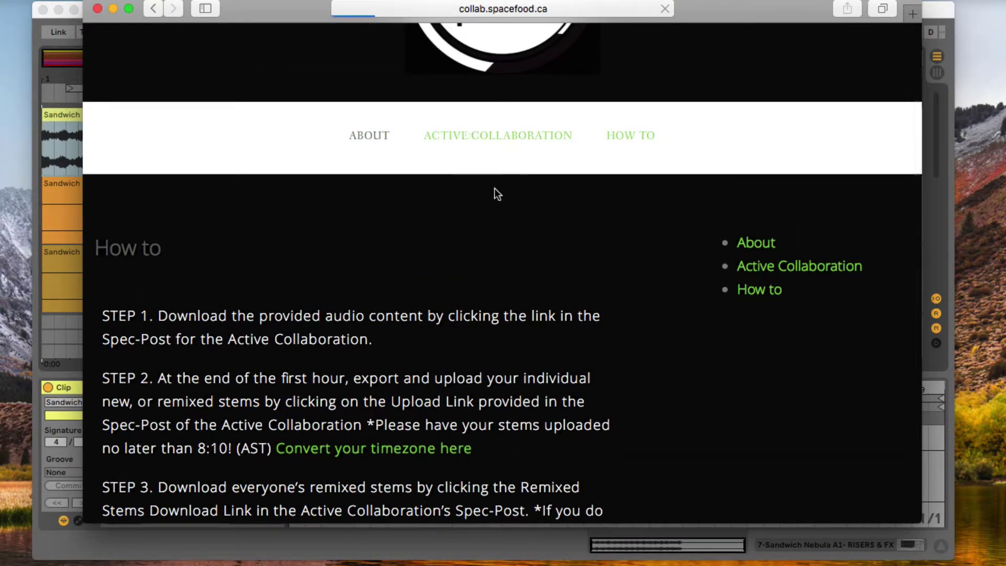
scroll(409, 265, "down", 1)
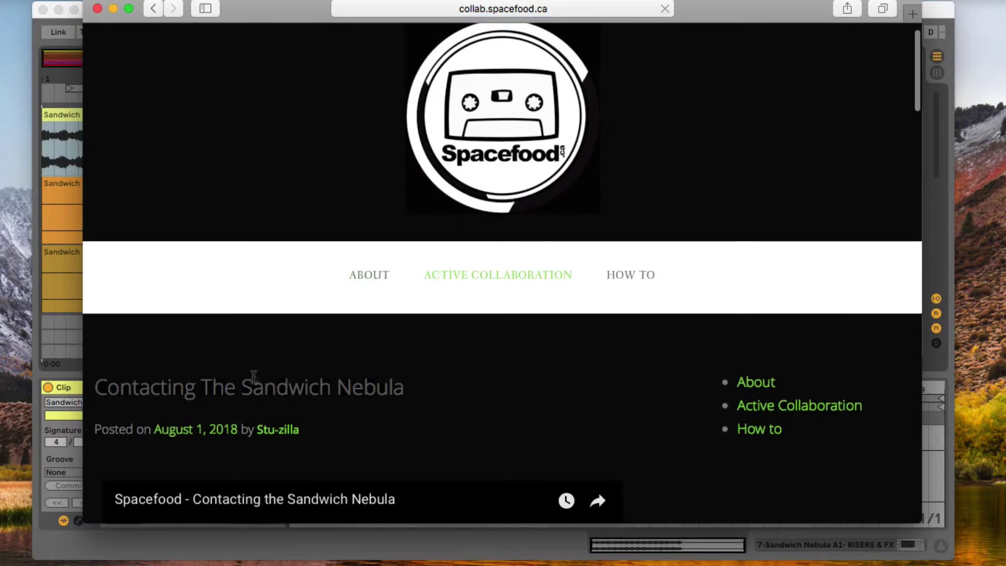
scroll(317, 353, "down", 5)
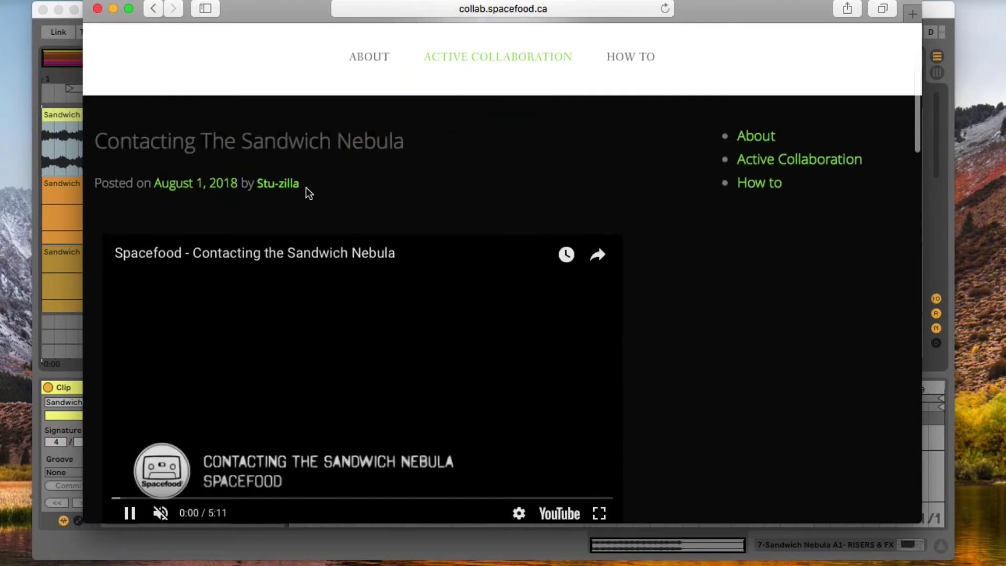
scroll(396, 192, "down", 4)
scroll(396, 192, "up", 4)
scroll(336, 162, "down", 10)
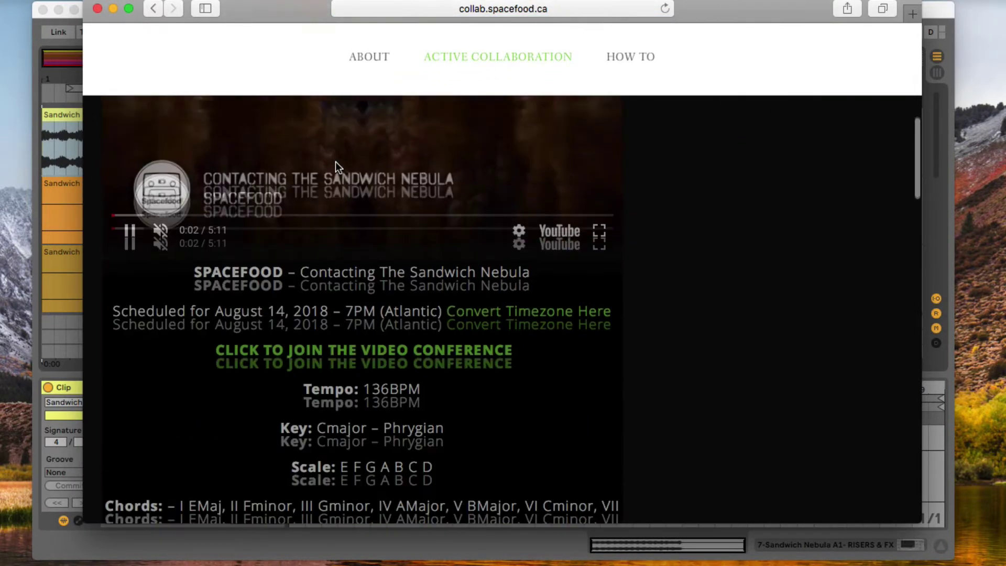
scroll(336, 161, "down", 8)
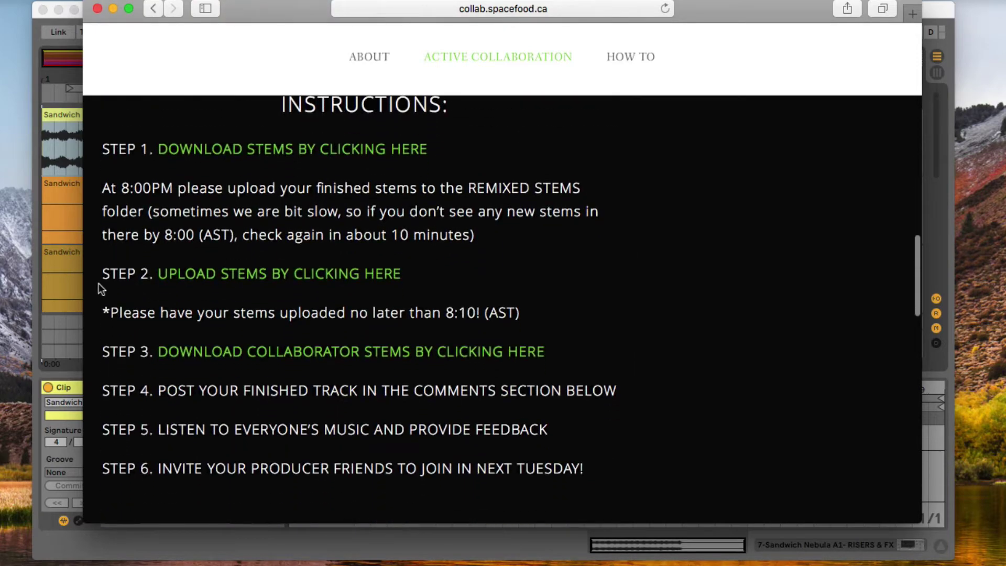
left_click(272, 275)
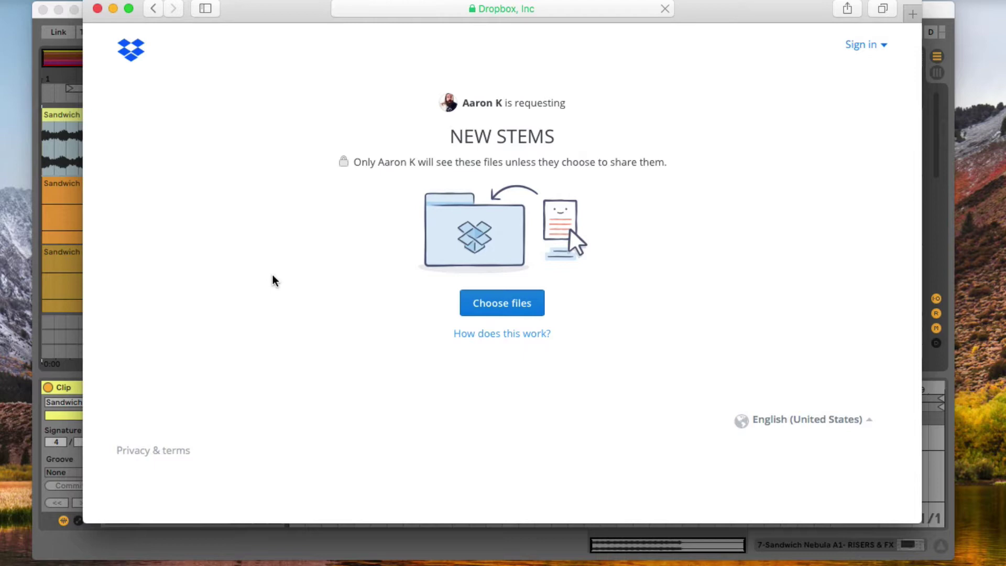
- Attach all 12 stem files from Music Stuff > Group Collaborations > REMIXED STEMS - AARON
left_click(500, 309)
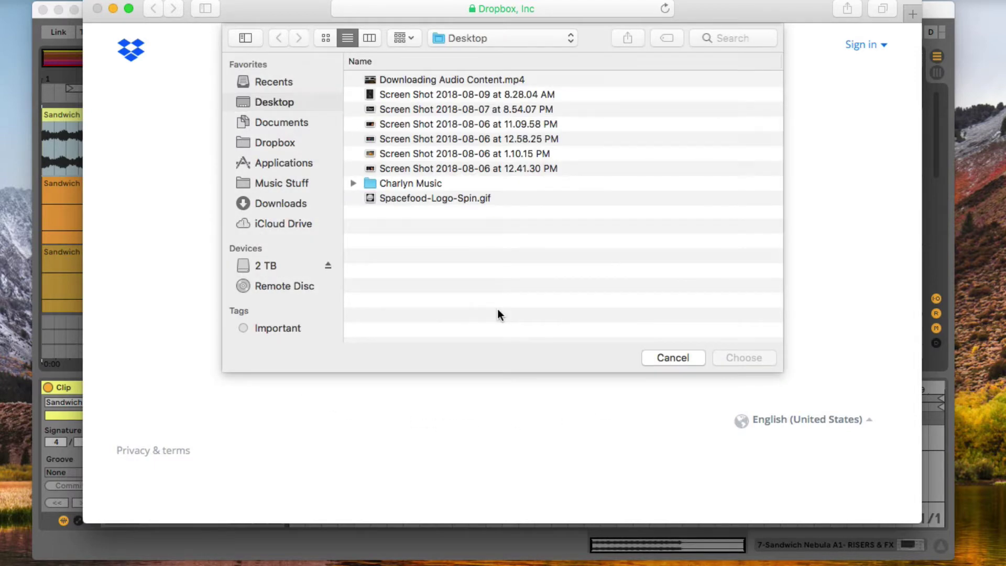
left_click(259, 186)
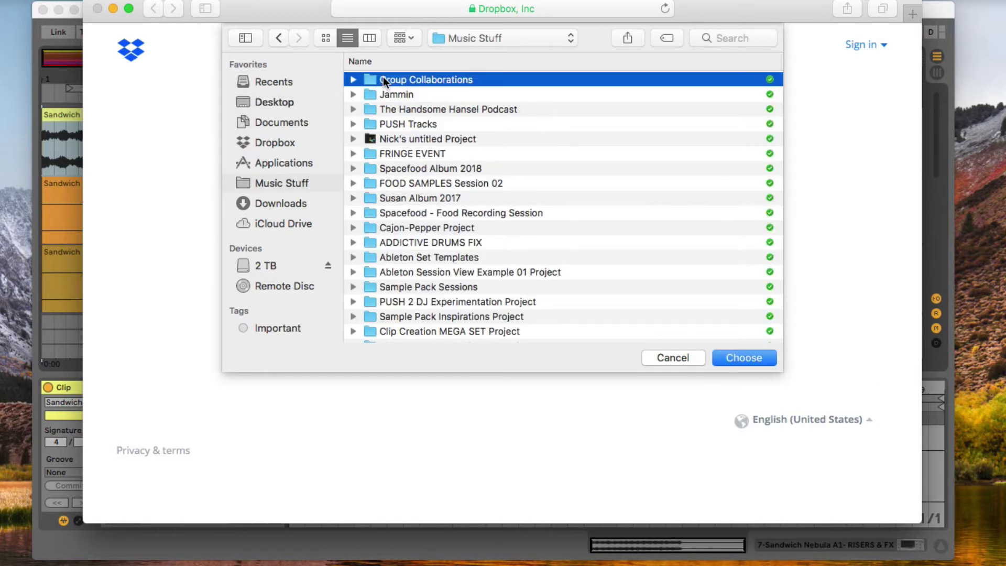
double_click(382, 79)
double_click(382, 79)
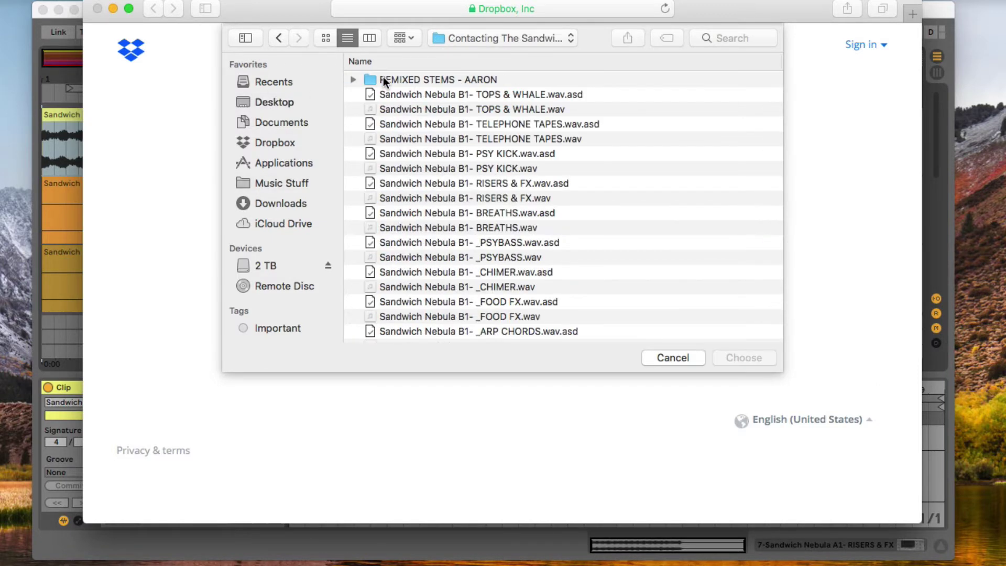
left_click(360, 78)
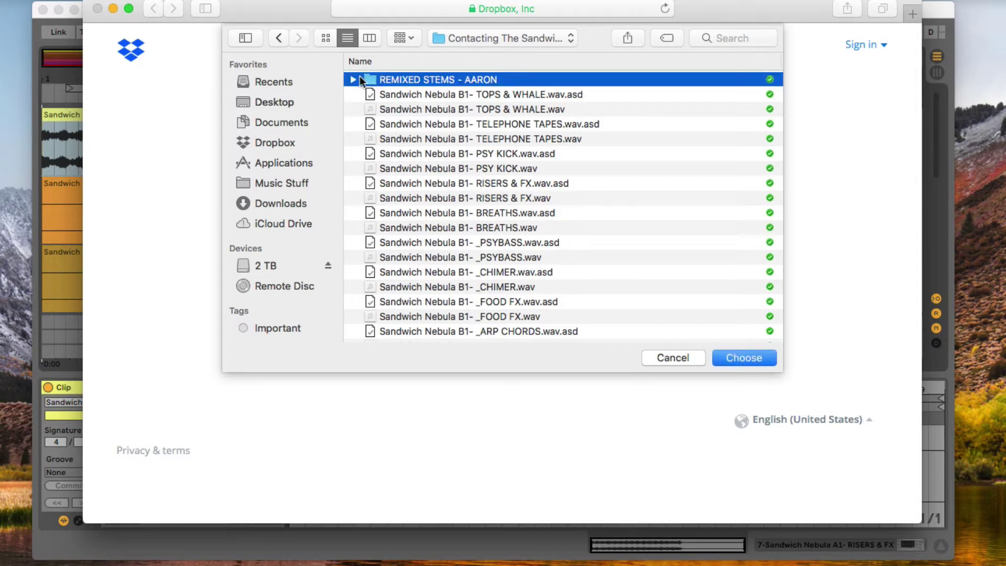
double_click(392, 78)
left_click(399, 82)
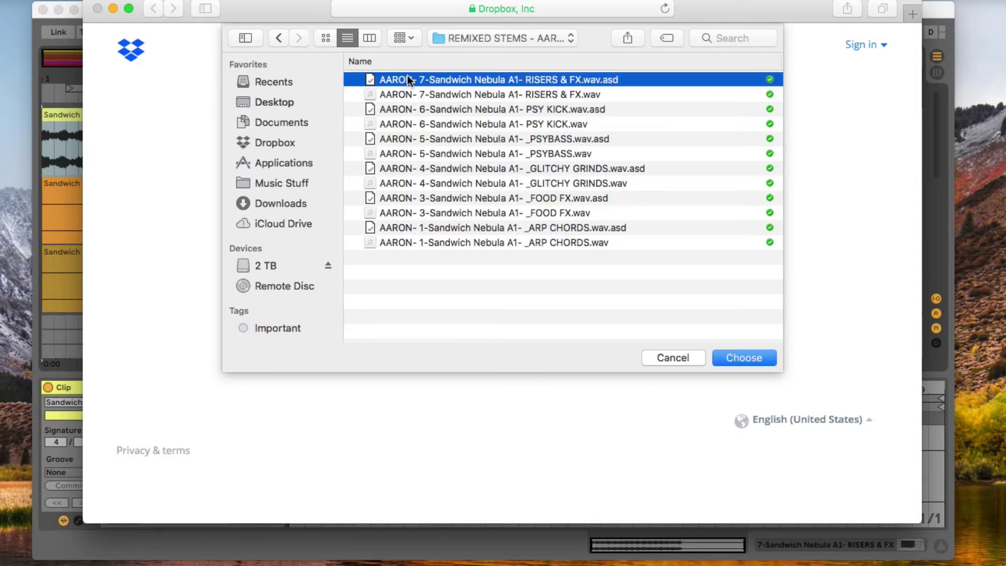
left_click(413, 244, "shift")
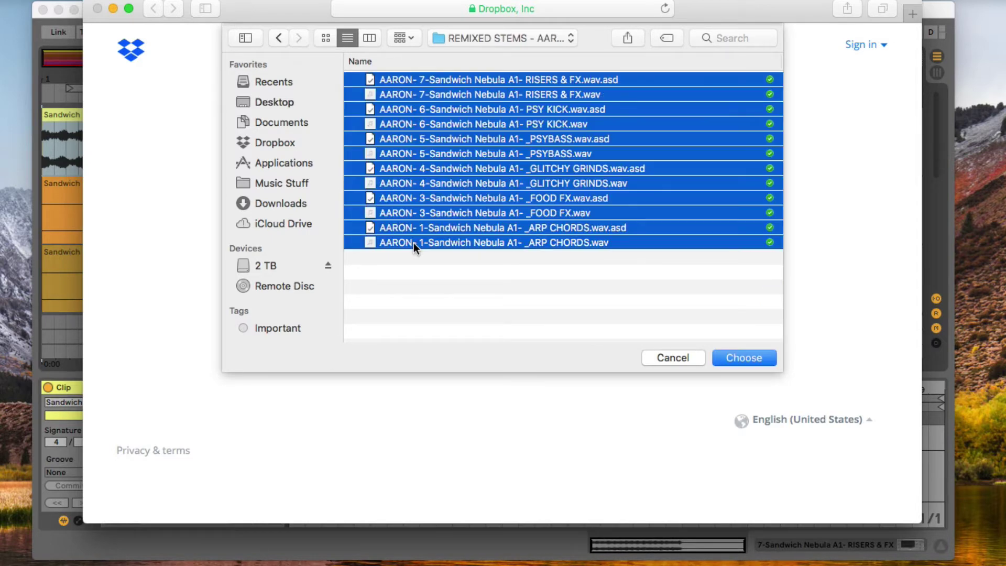
left_click(730, 357)
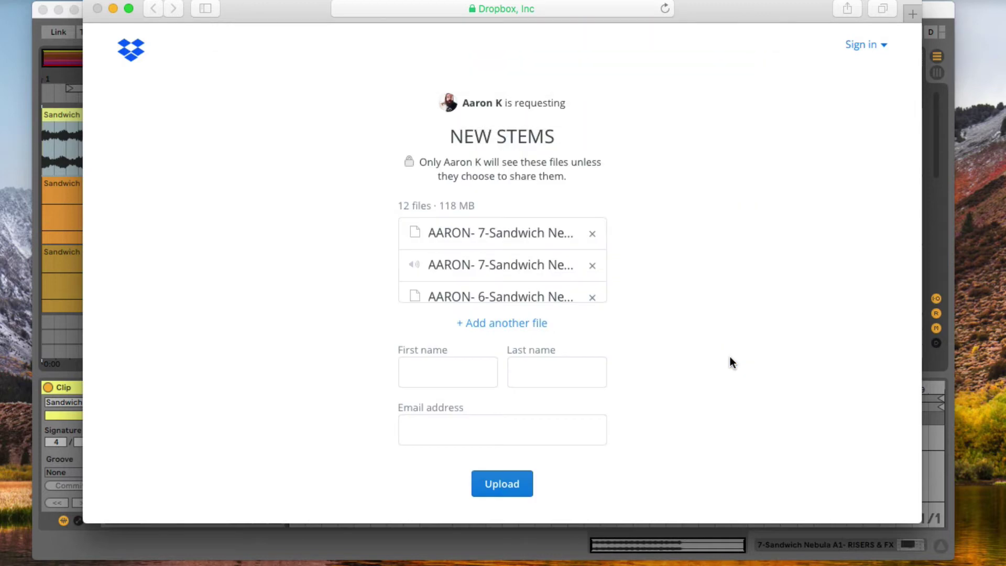
- Enter the sender's first name, last name and e-mail address, then submit the upload
scroll(456, 367, "down", 1)
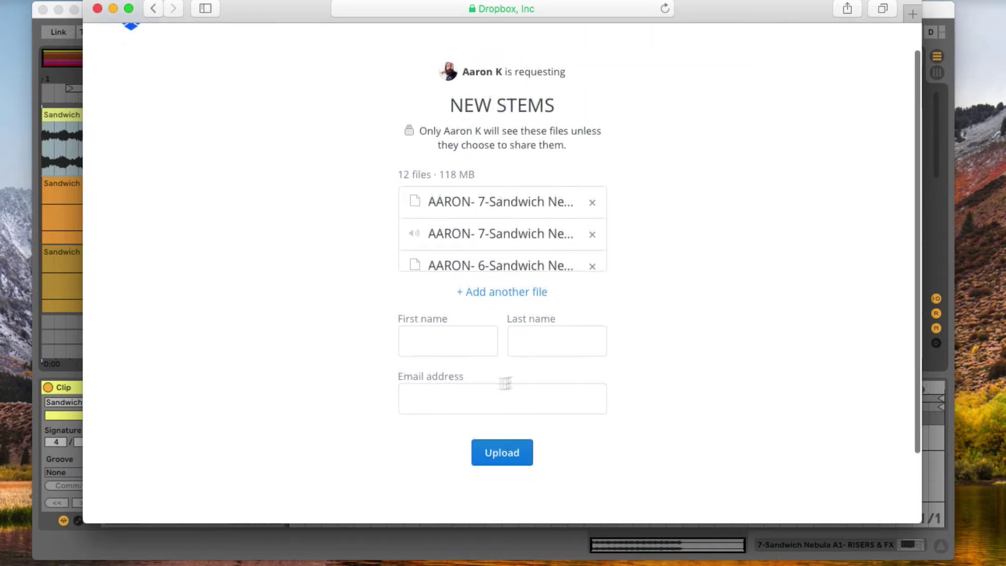
left_click(458, 346)
key("Tab")
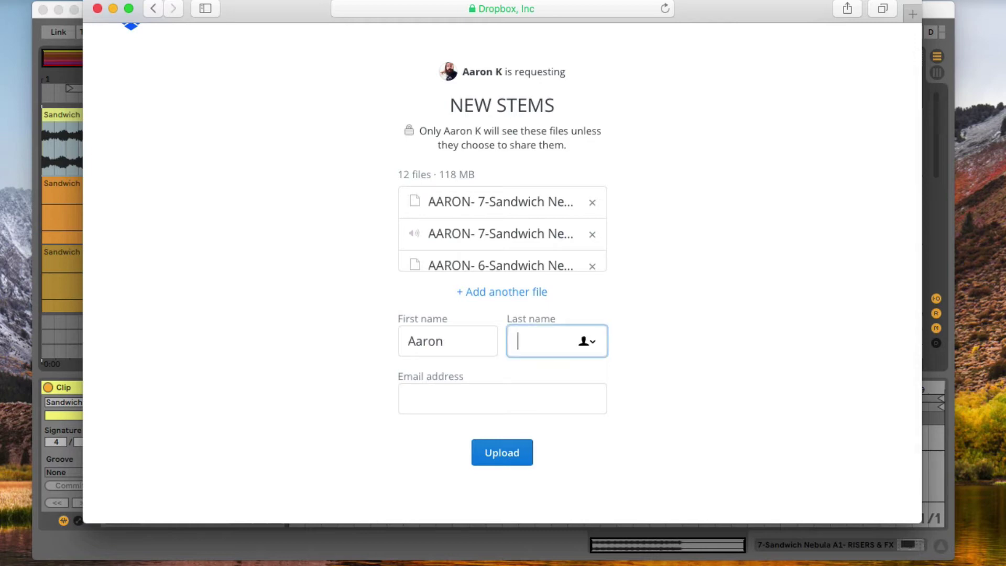
key("Tab")
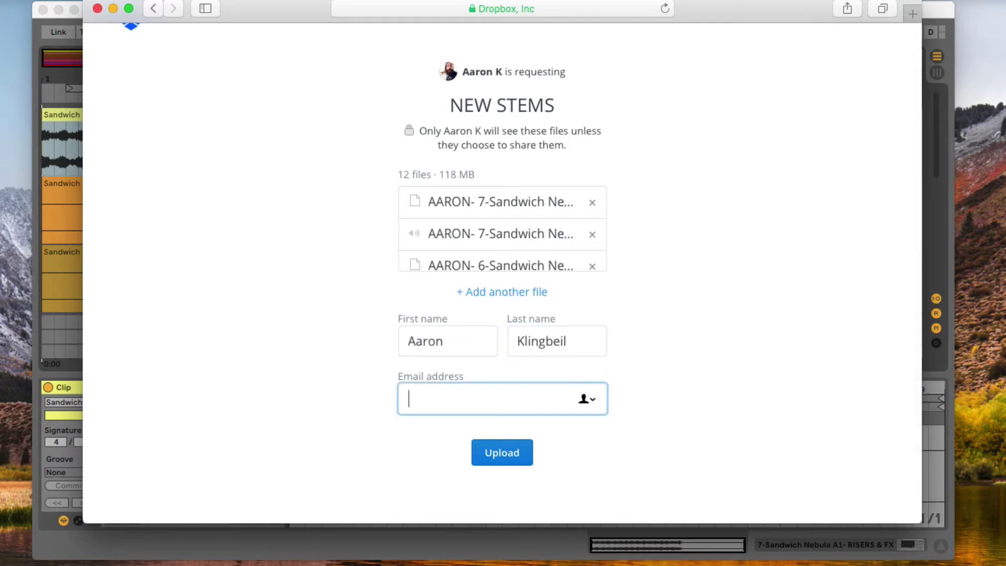
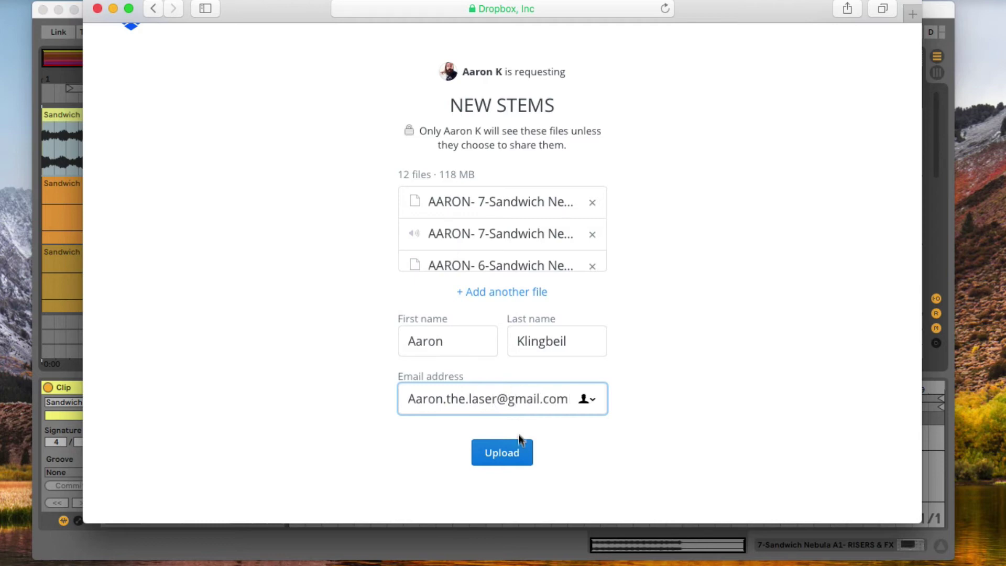
left_click(500, 464)
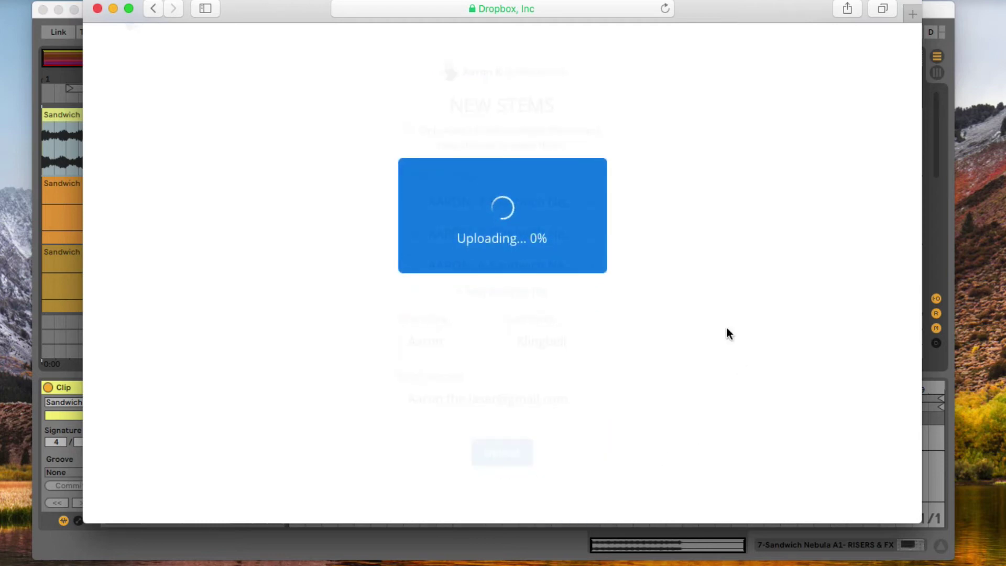